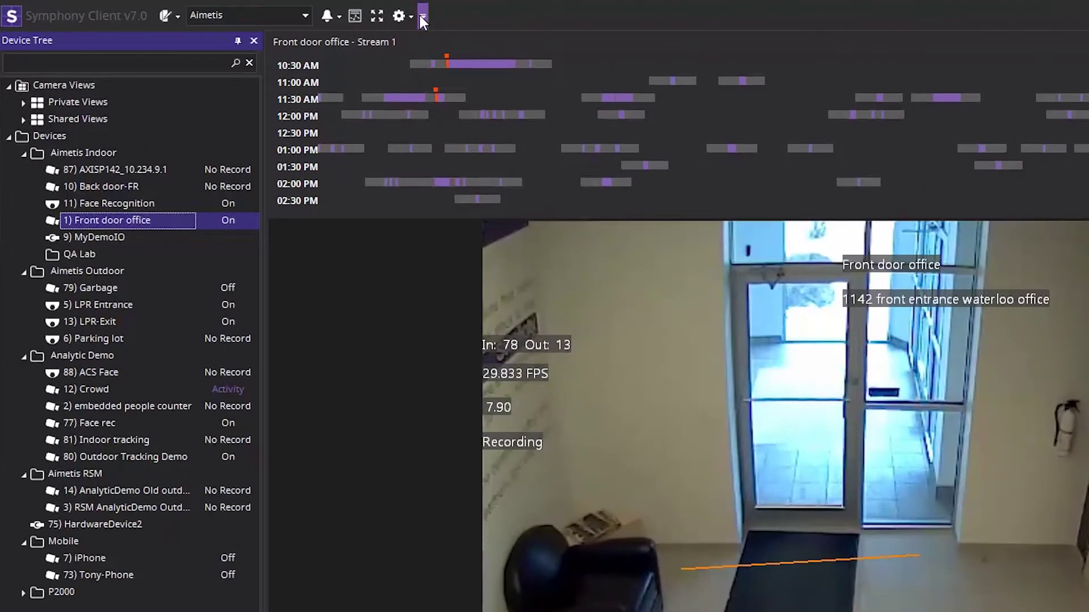
- Add the Face Recognition button to the main toolbar and open its options
{"action": "left_click", "coordinate": [424, 14]}
{"action": "mouse_move", "coordinate": [350, 46]}
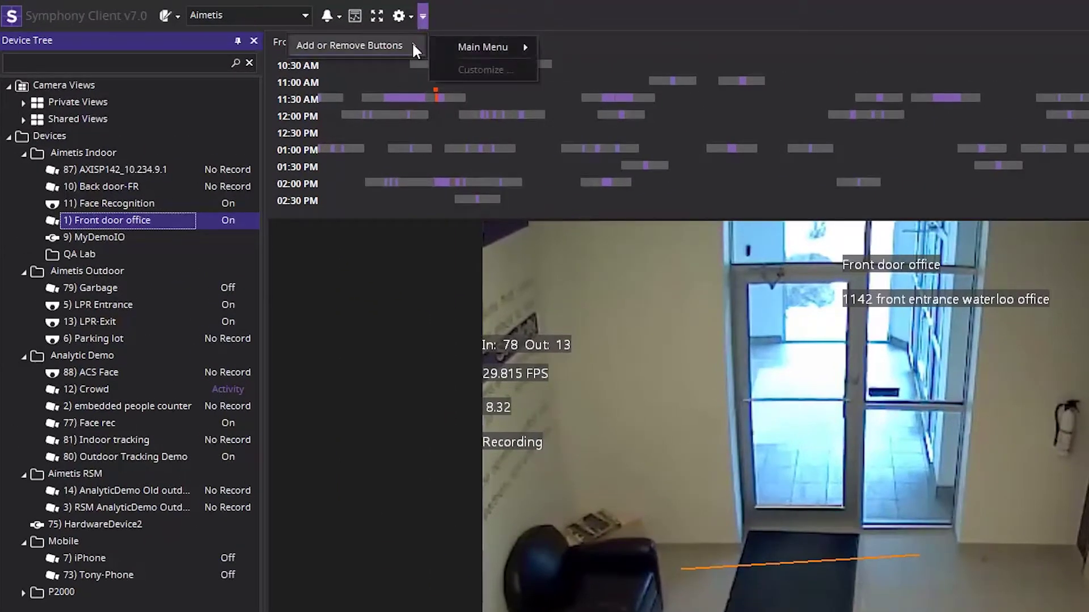
{"action": "mouse_move", "coordinate": [482, 47]}
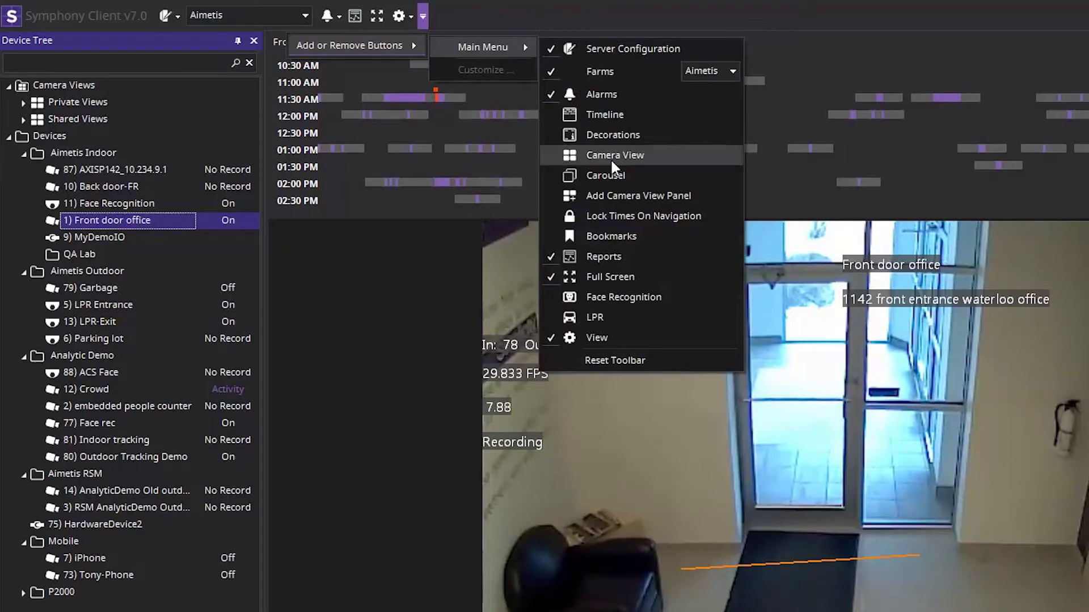
{"action": "left_click", "coordinate": [610, 296]}
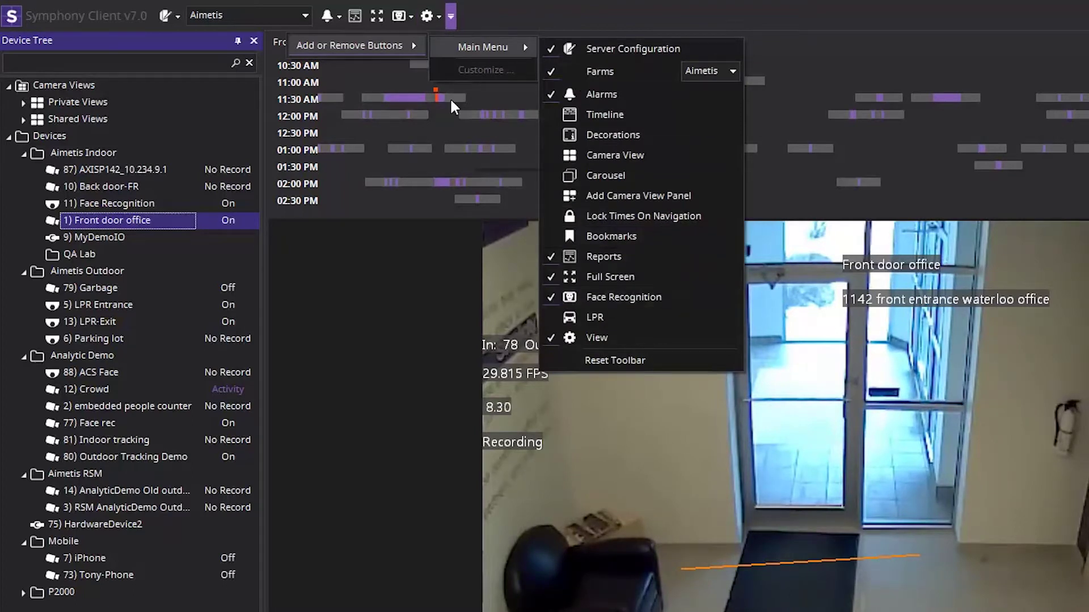
{"action": "left_click", "coordinate": [405, 15]}
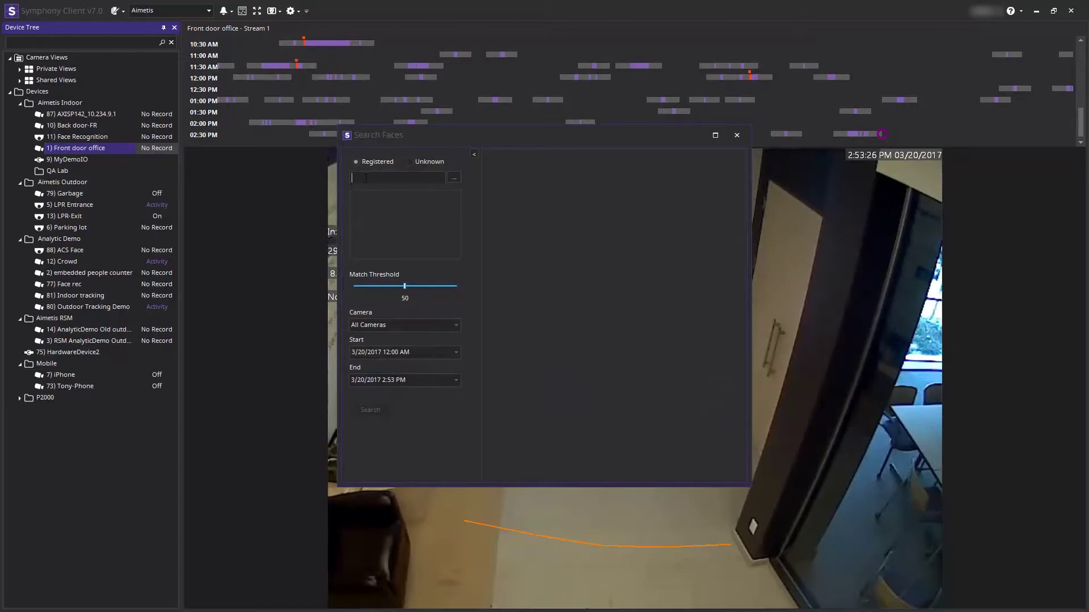
{"action": "type", "text": "P"}
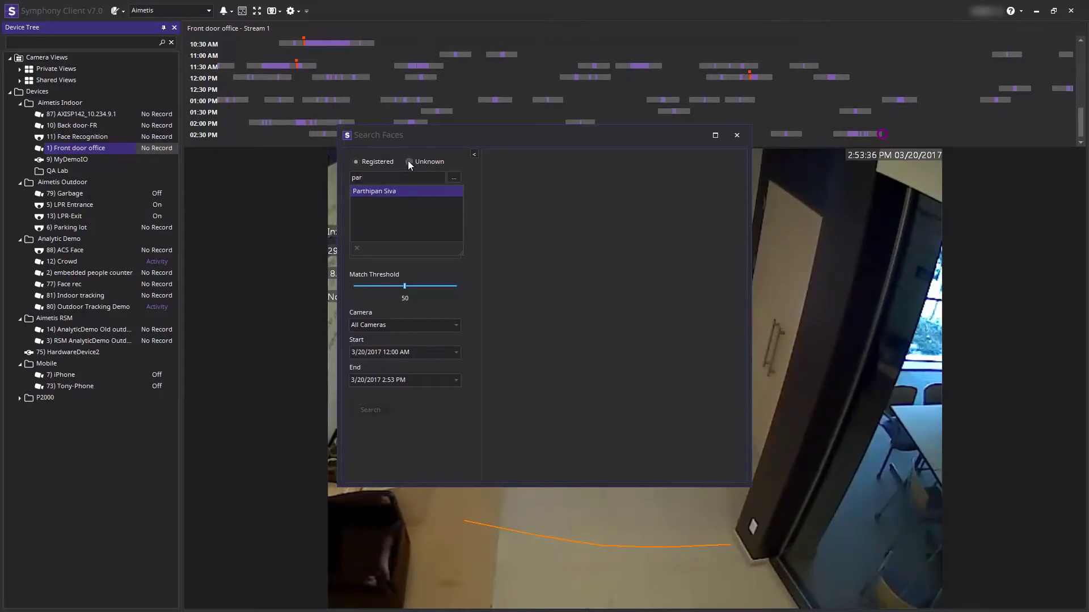
- Switch the face search to the Unknown person mode
{"action": "left_click", "coordinate": [409, 161]}
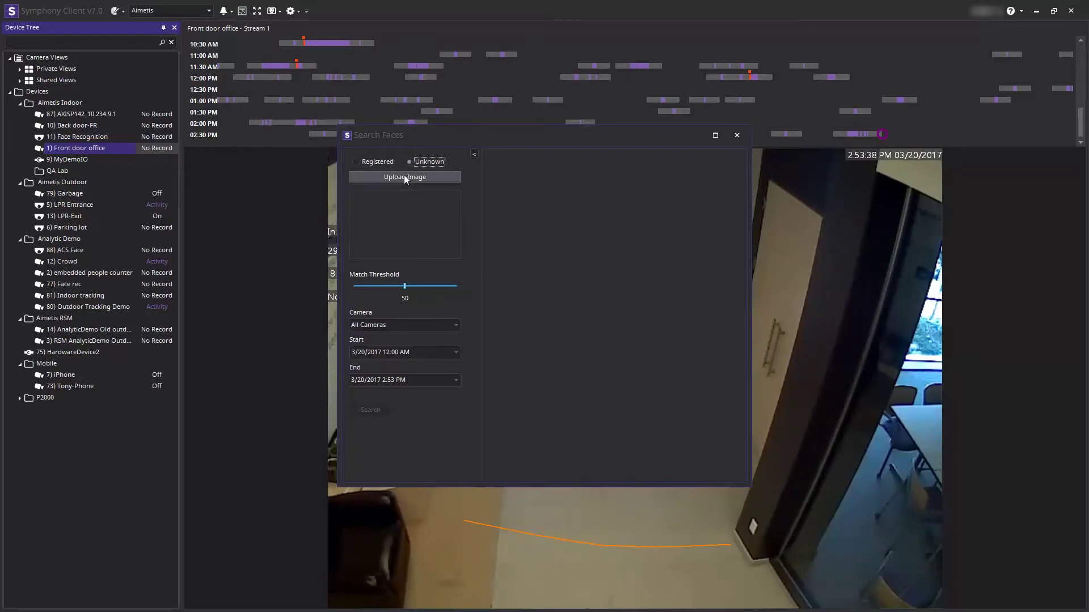
- Upload the photo of the man in a suit from the FaceRec folder
{"action": "left_click", "coordinate": [403, 176]}
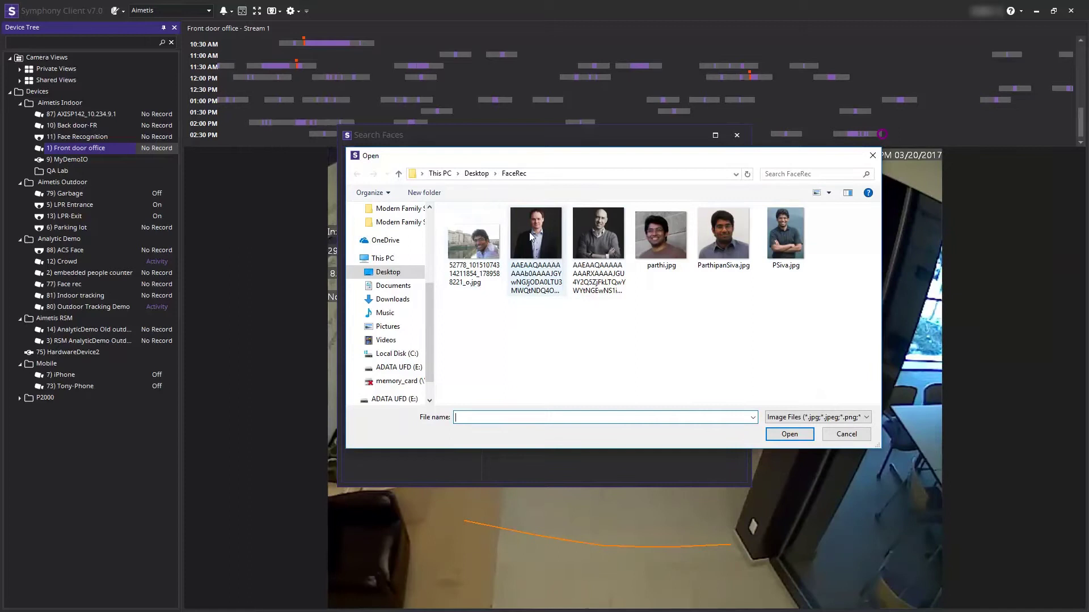
{"action": "mouse_move", "coordinate": [535, 234]}
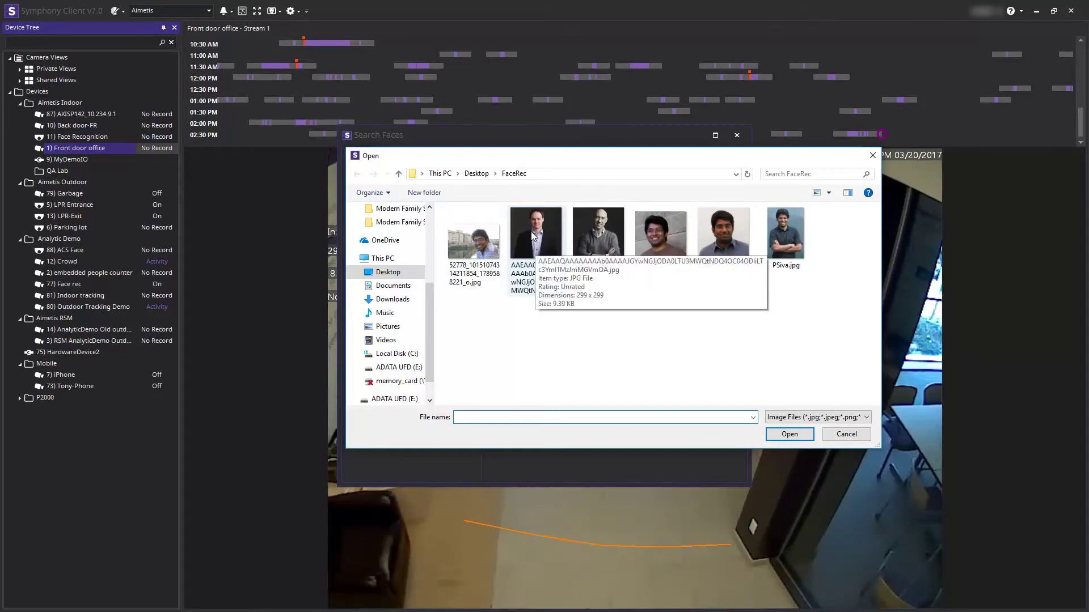
{"action": "double_click", "coordinate": [535, 238]}
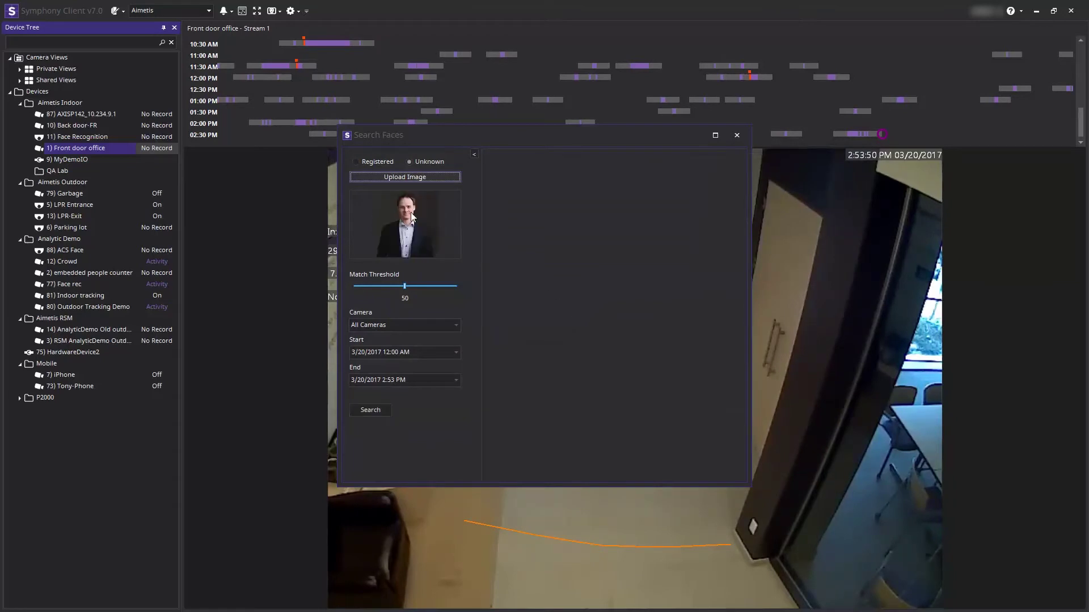
{"action": "left_click", "coordinate": [389, 324]}
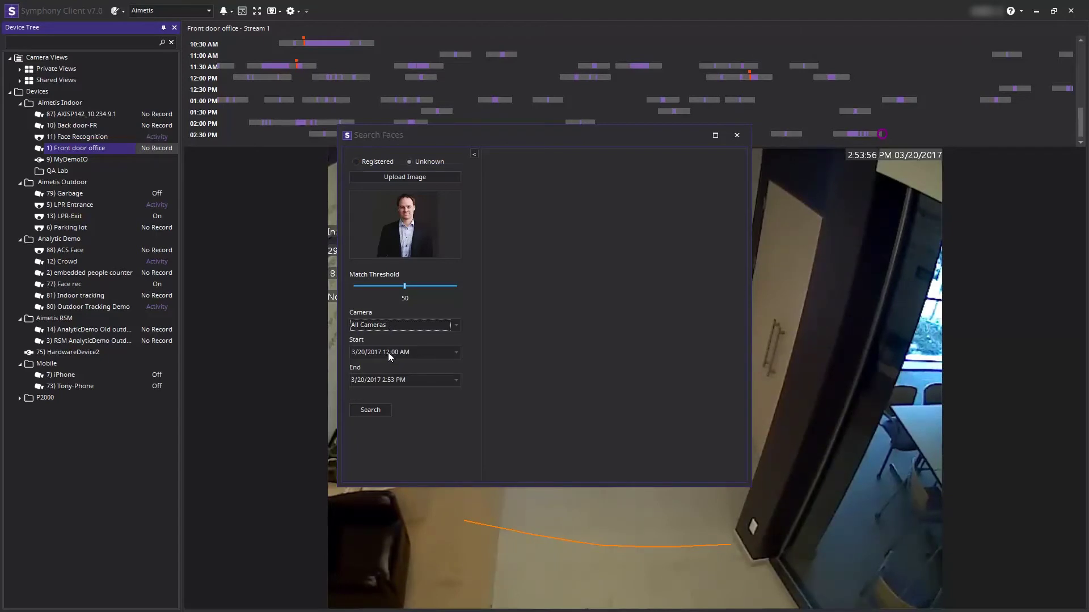
{"action": "left_click", "coordinate": [388, 353]}
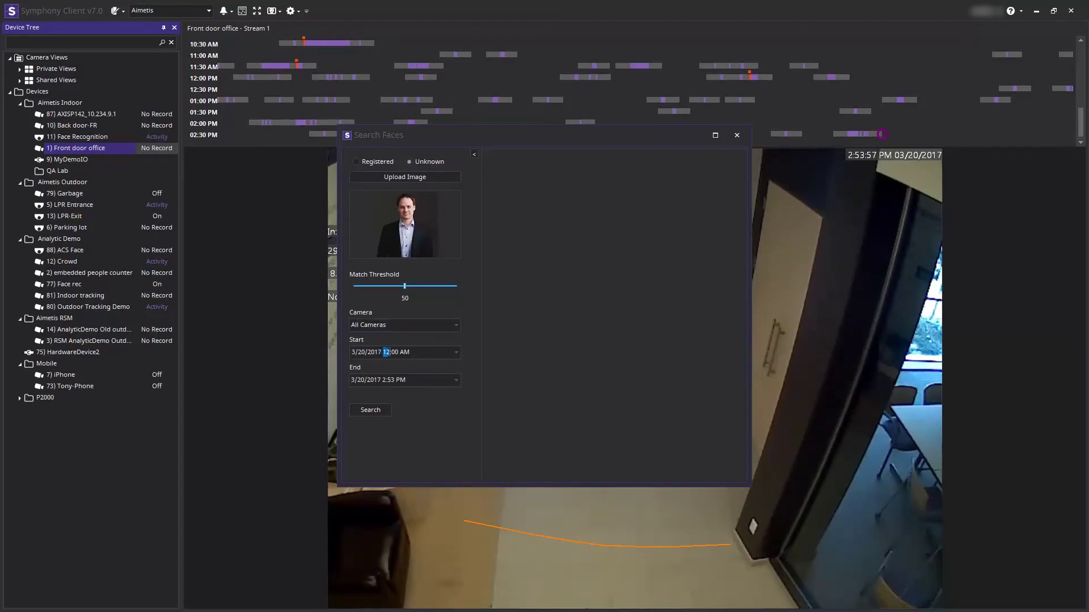
{"action": "left_click", "coordinate": [384, 380]}
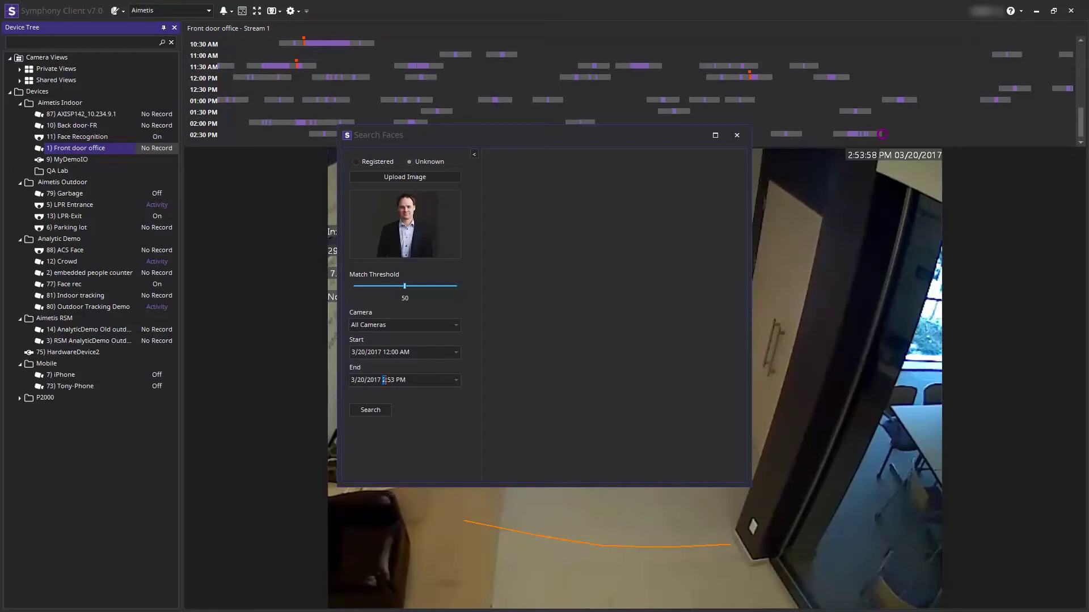
- Search all cameras, returning one 80-score match at 11:32:21 AM
{"action": "left_click", "coordinate": [372, 413]}
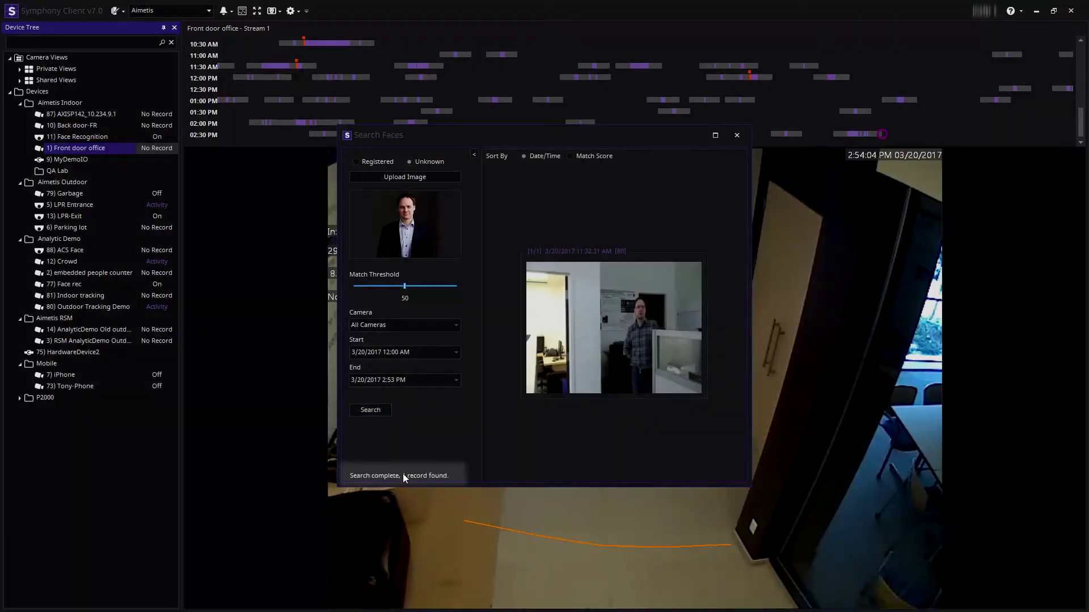
{"action": "mouse_move", "coordinate": [613, 328]}
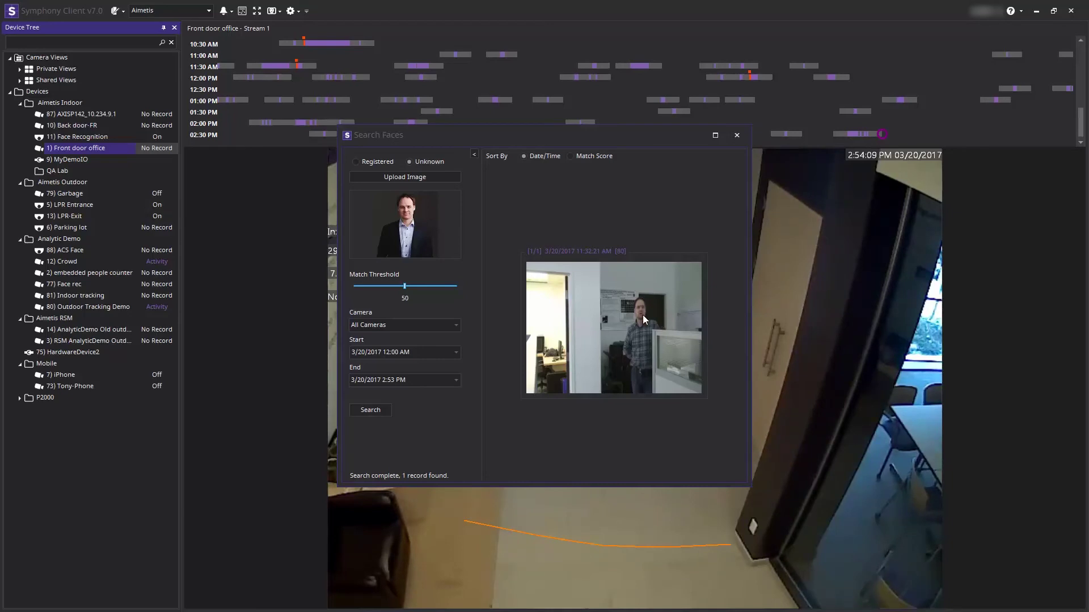
- Play the video clip of the man in the plaid shirt
{"action": "double_click", "coordinate": [590, 340]}
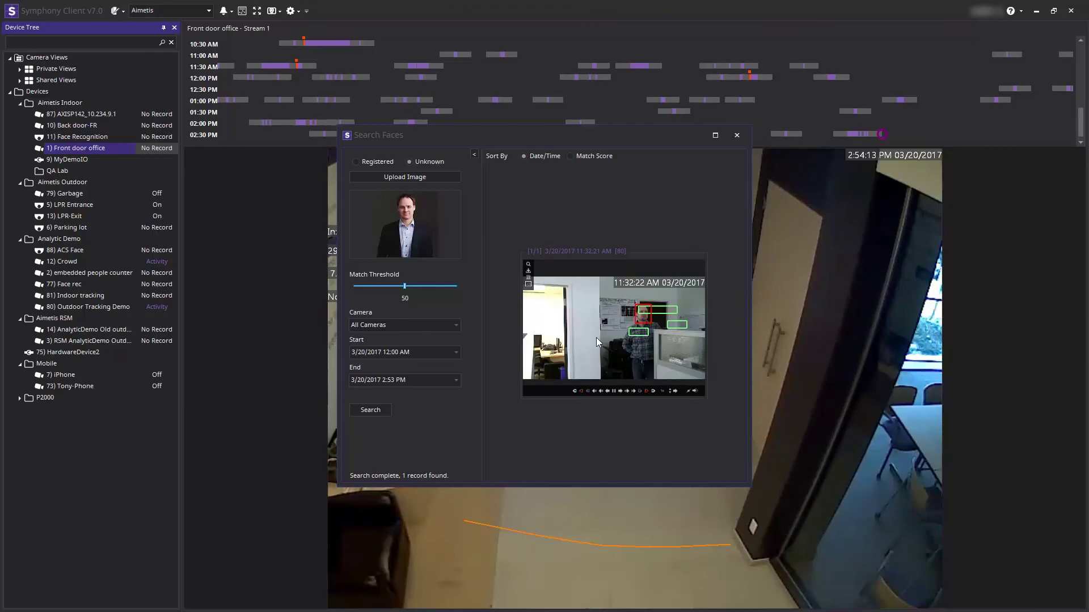